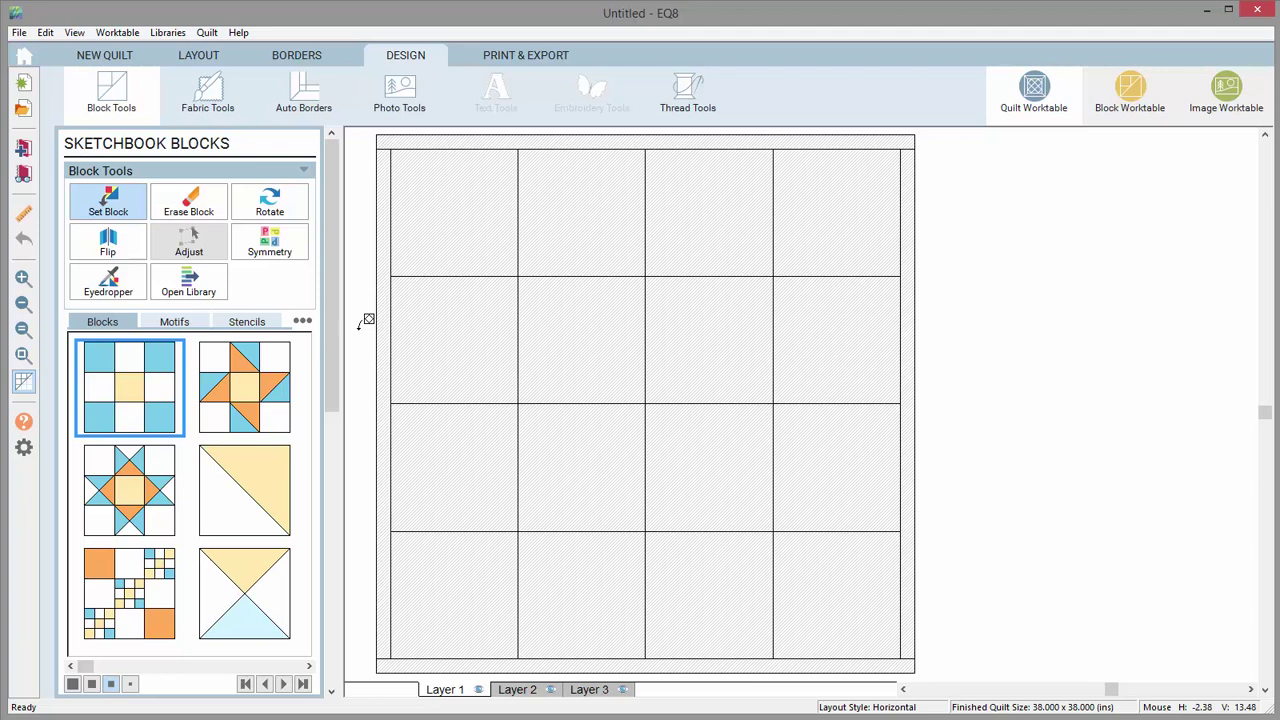
# Try the eyedropper, rotate and symmetry block tools, then return to block placement
pyautogui.click(131, 288)
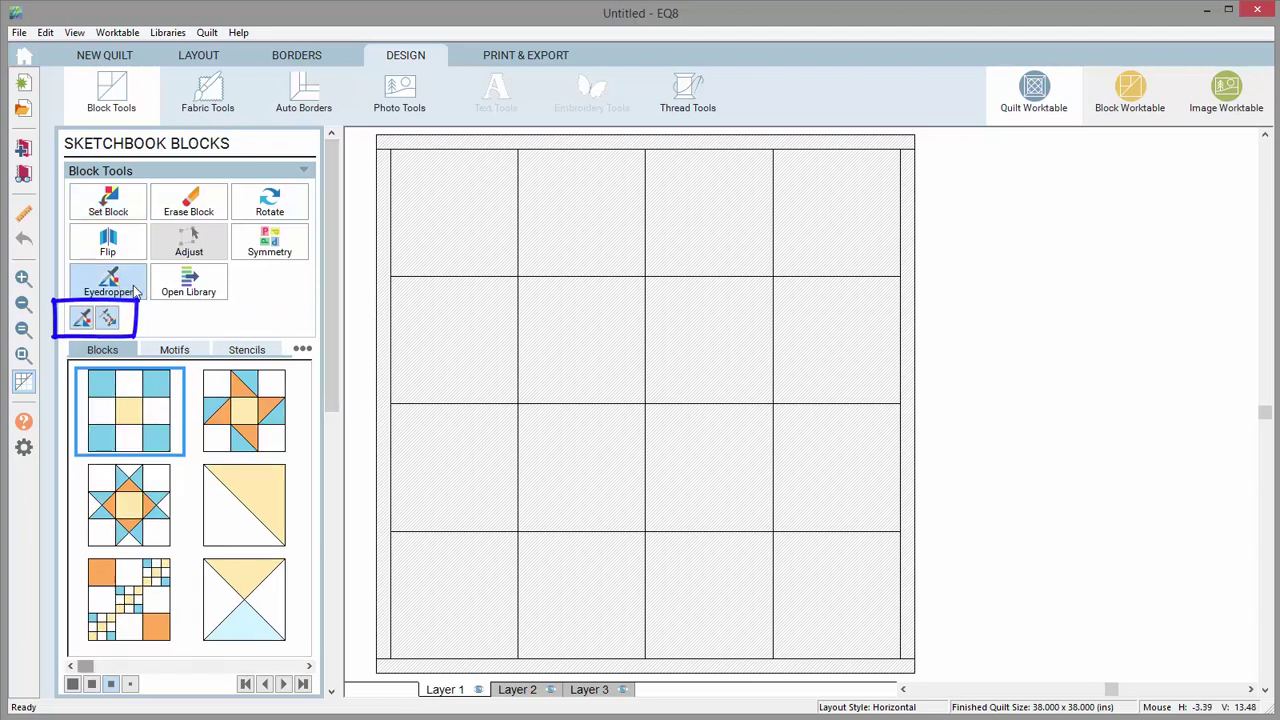
pyautogui.click(270, 206)
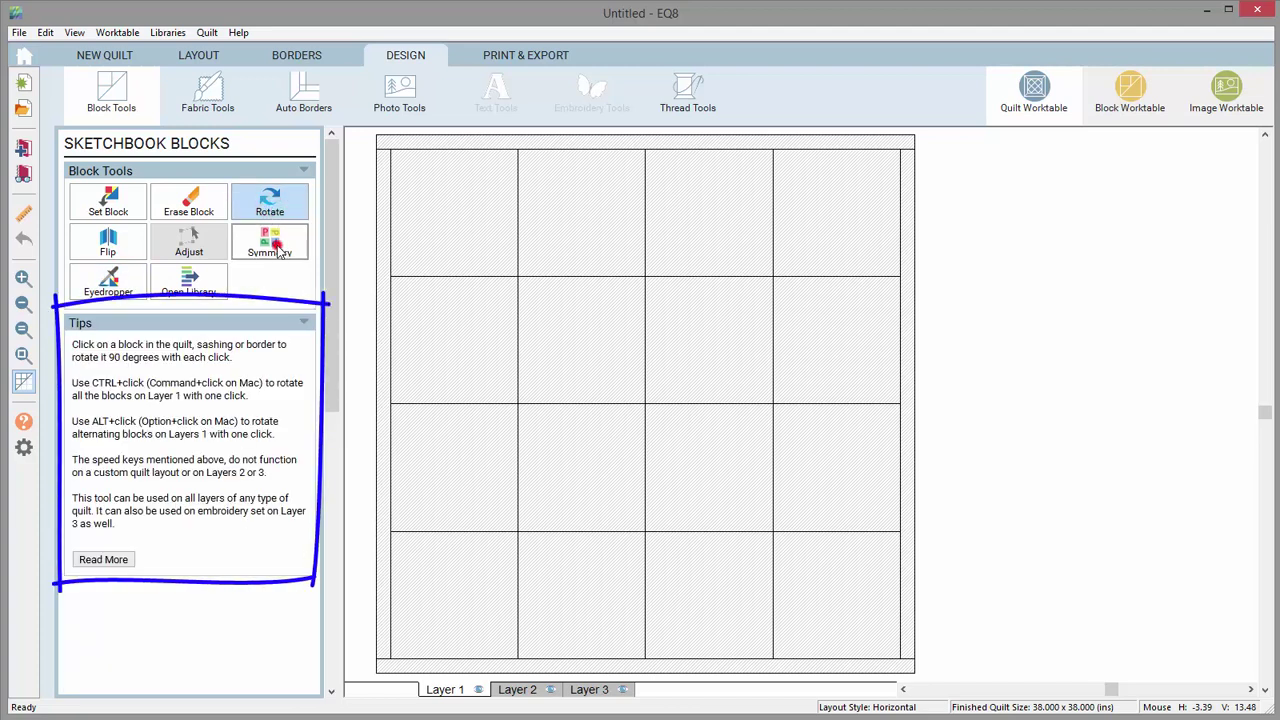
pyautogui.click(278, 246)
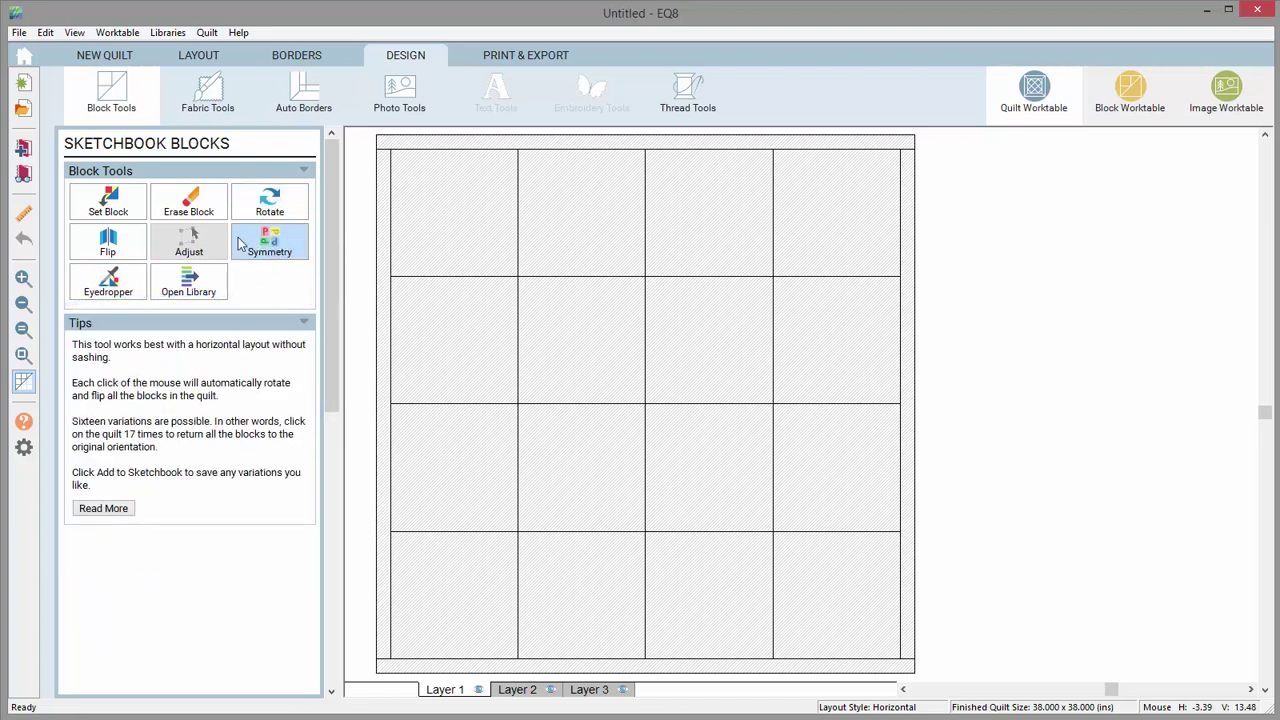
pyautogui.click(138, 208)
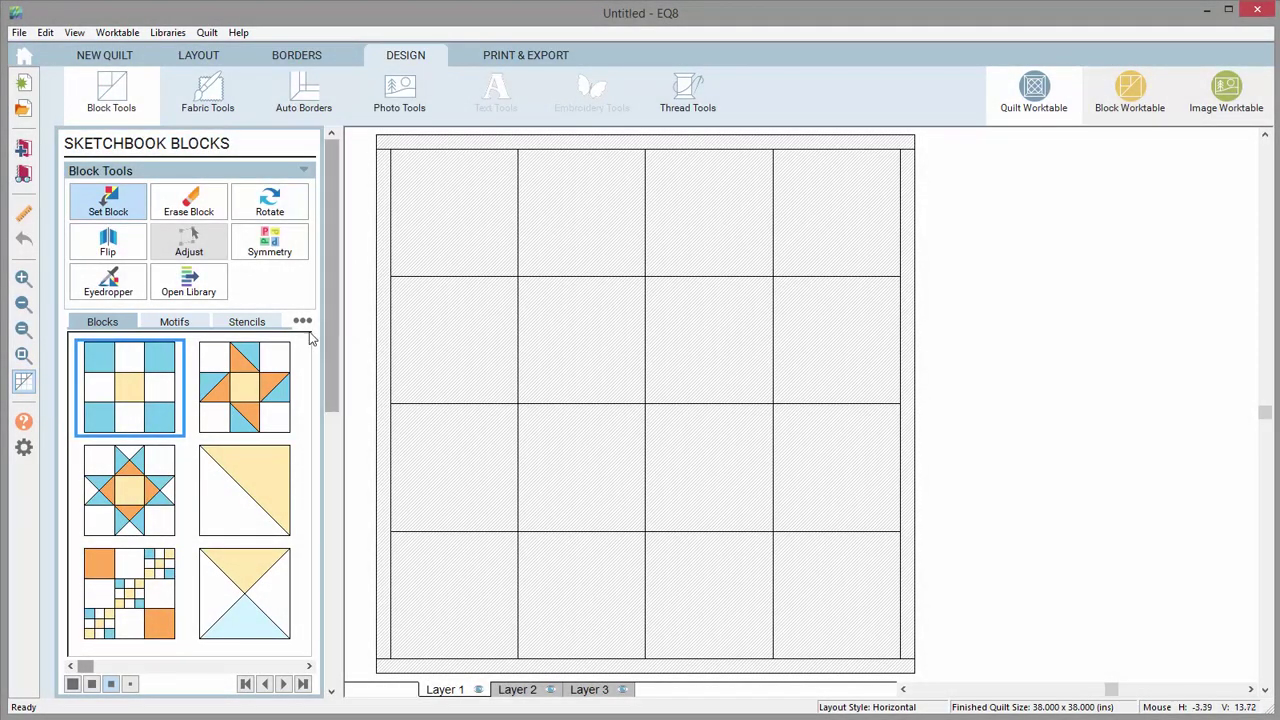
# View the sketchbook's motifs and stencils, then switch back to its blocks
pyautogui.click(200, 328)
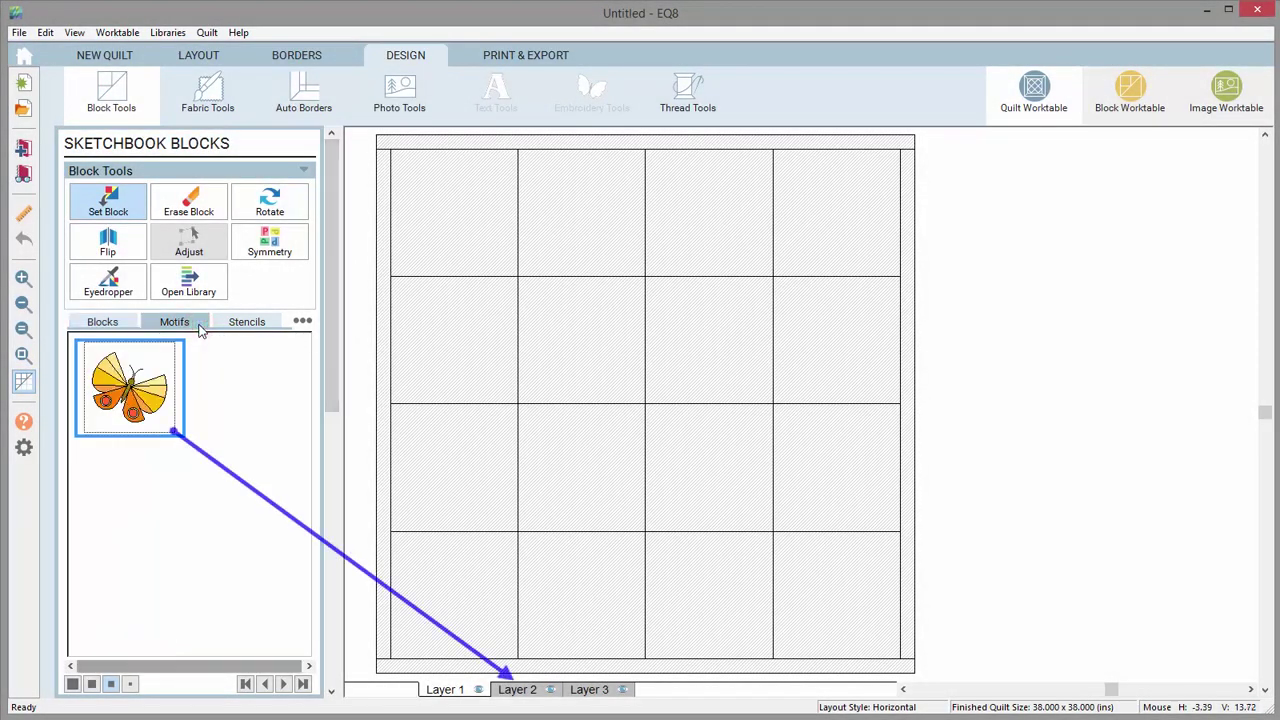
pyautogui.click(217, 324)
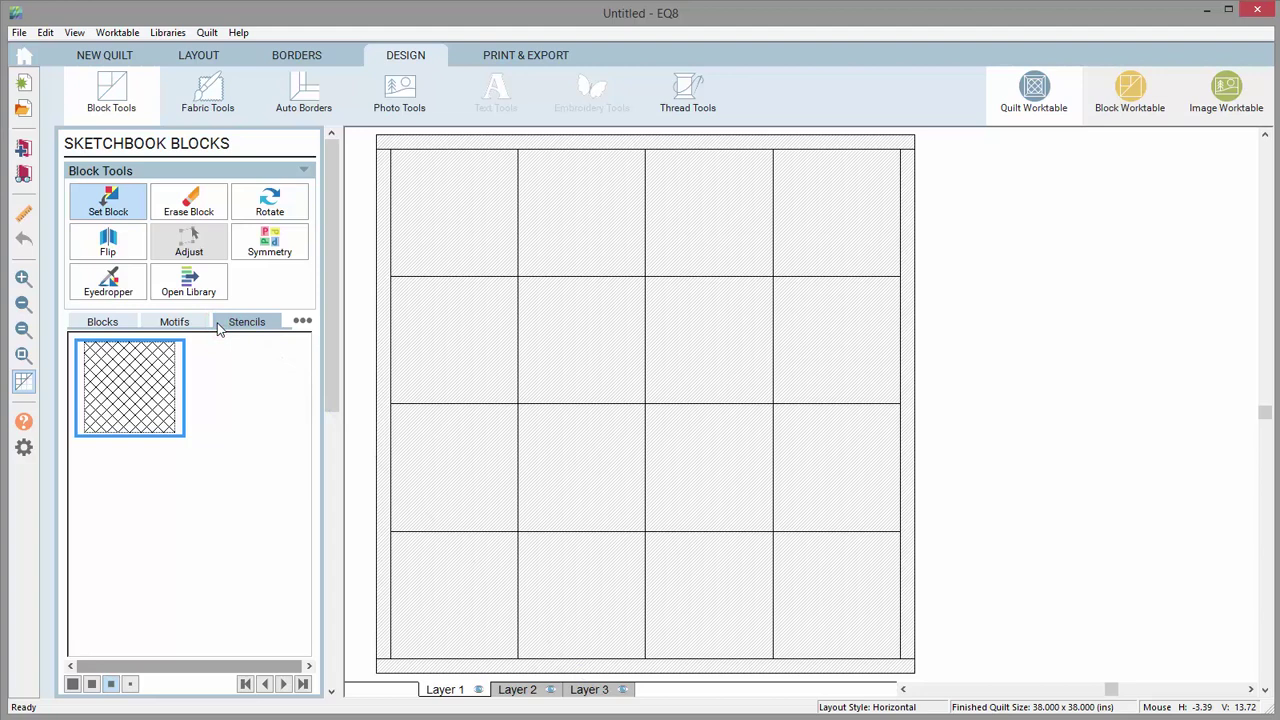
pyautogui.click(130, 324)
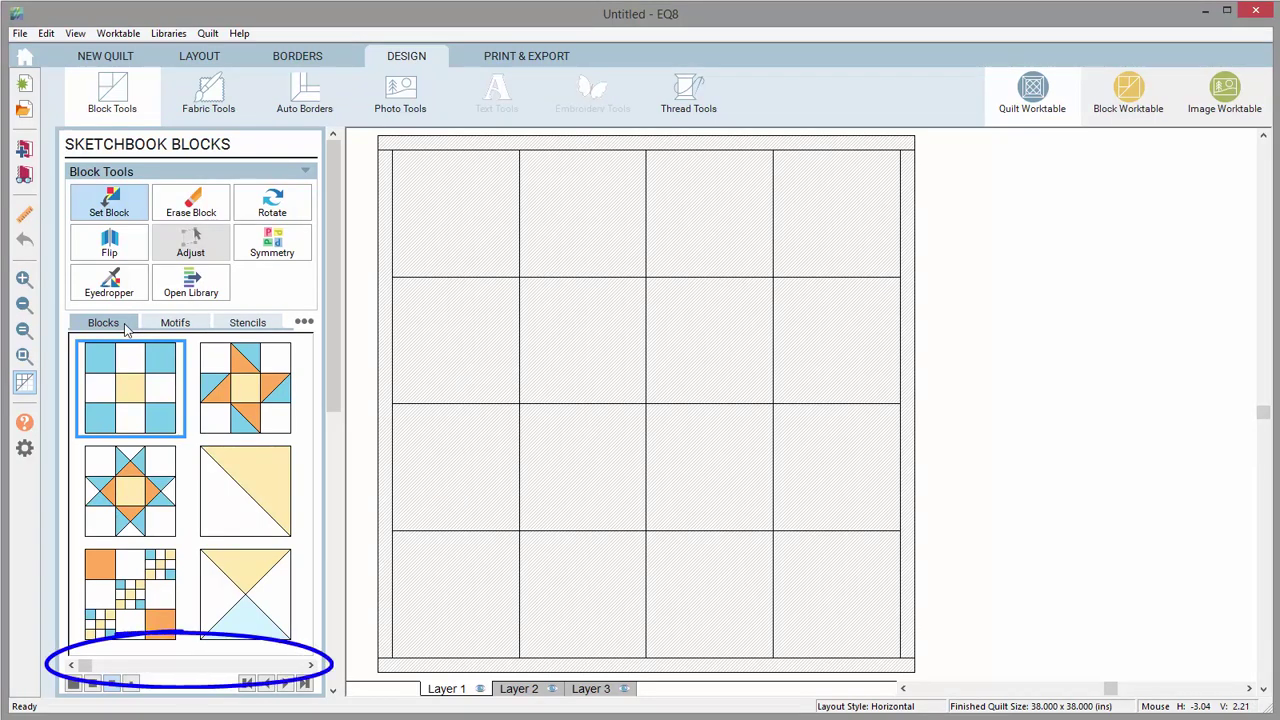
# Step and page forward through the sketchbook blocks
pyautogui.click(311, 665)
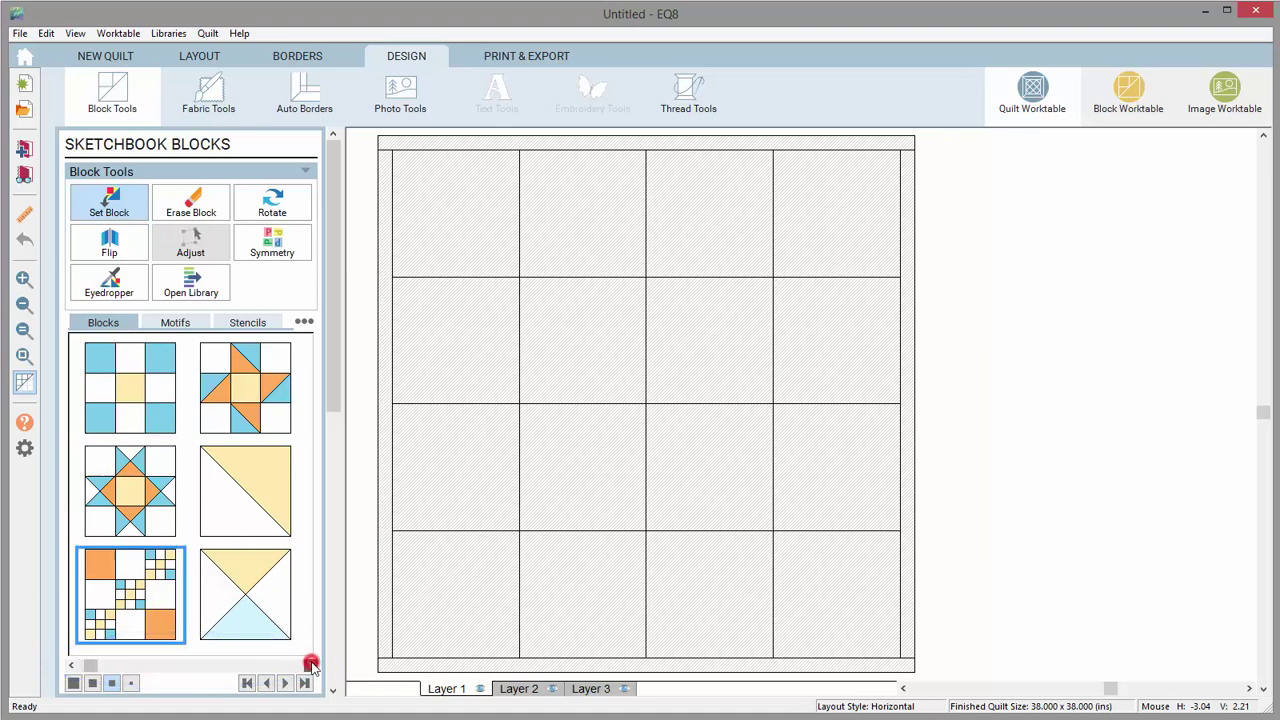
pyautogui.click(311, 665)
pyautogui.click(311, 665)
pyautogui.click(311, 665)
pyautogui.click(311, 665)
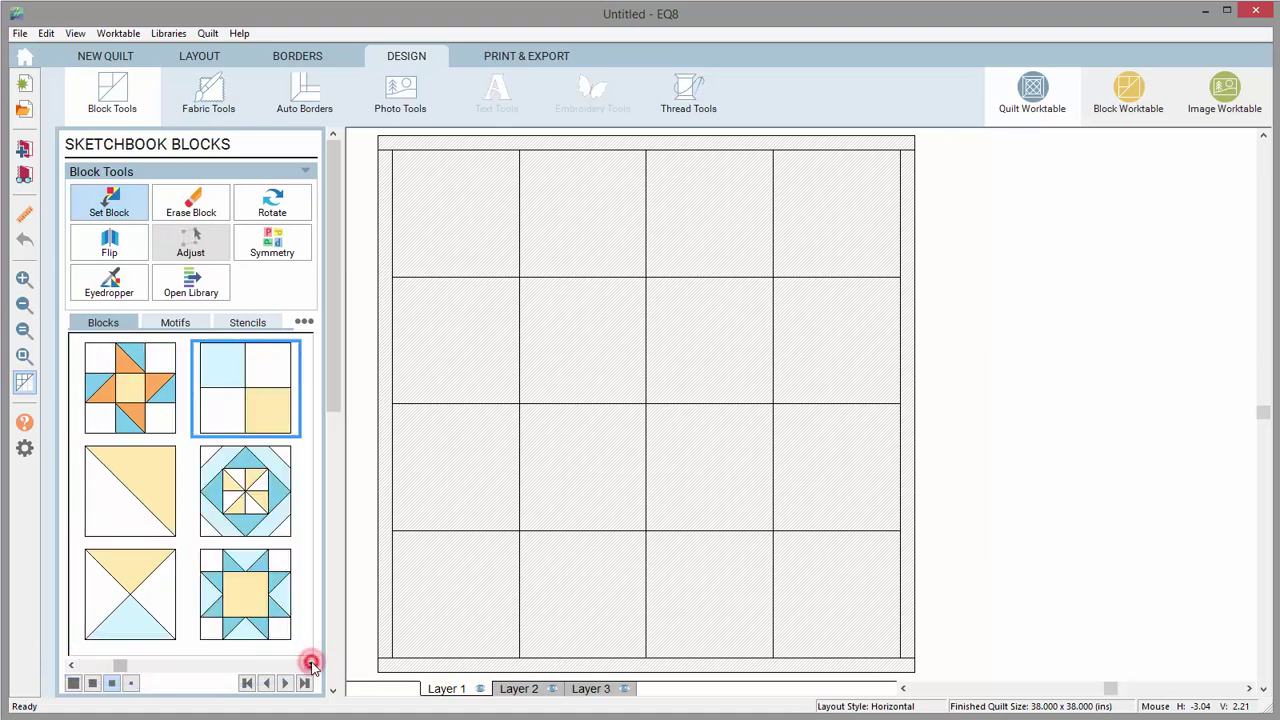
pyautogui.click(178, 666)
pyautogui.click(176, 666)
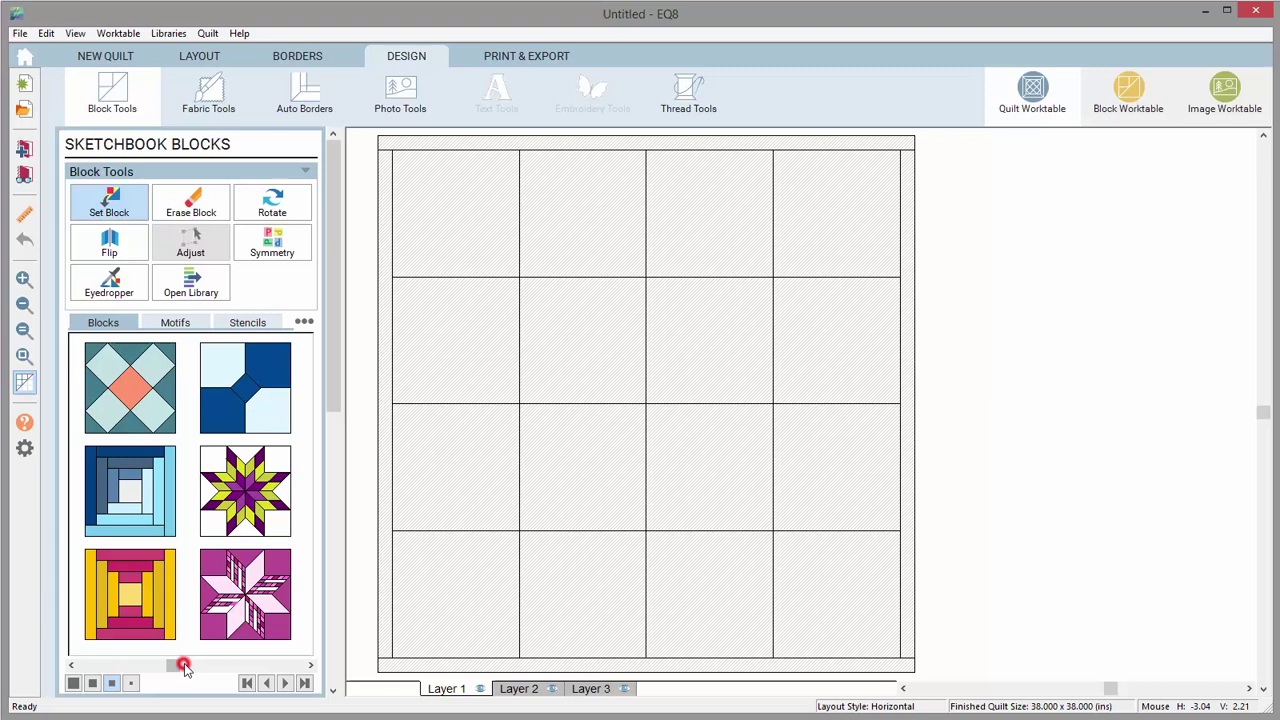
pyautogui.click(172, 666)
# Page back until the teal cross block leads the palette
pyautogui.click(170, 666)
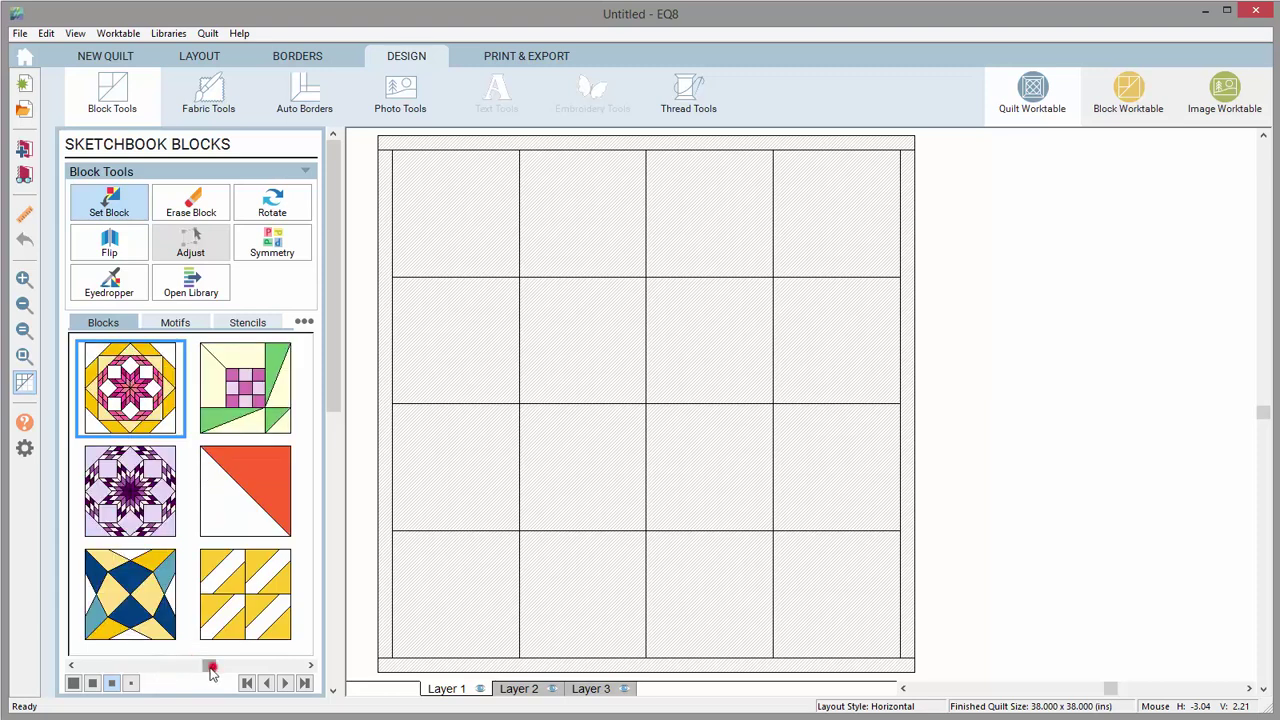
pyautogui.click(168, 666)
pyautogui.click(166, 666)
pyautogui.click(164, 666)
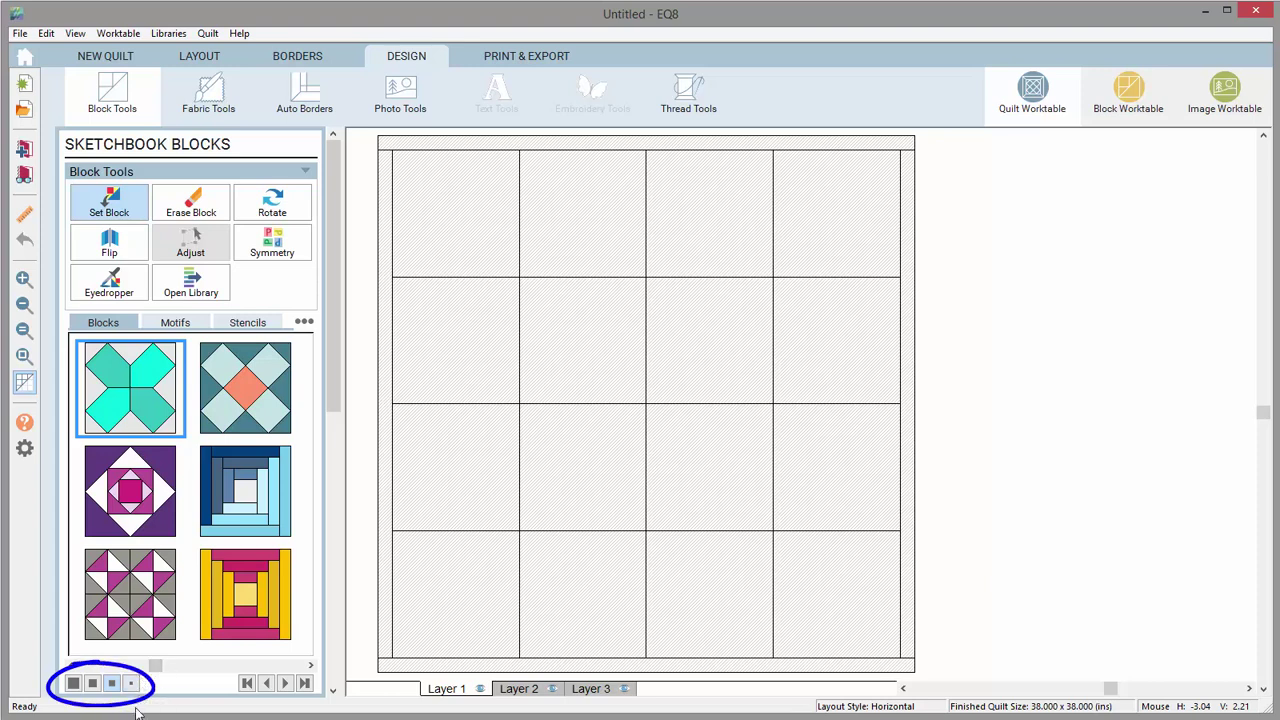
# Cycle the palette view sizes down to small thumbnails, then widen and re-narrow it to three columns
pyautogui.click(73, 683)
pyautogui.click(92, 683)
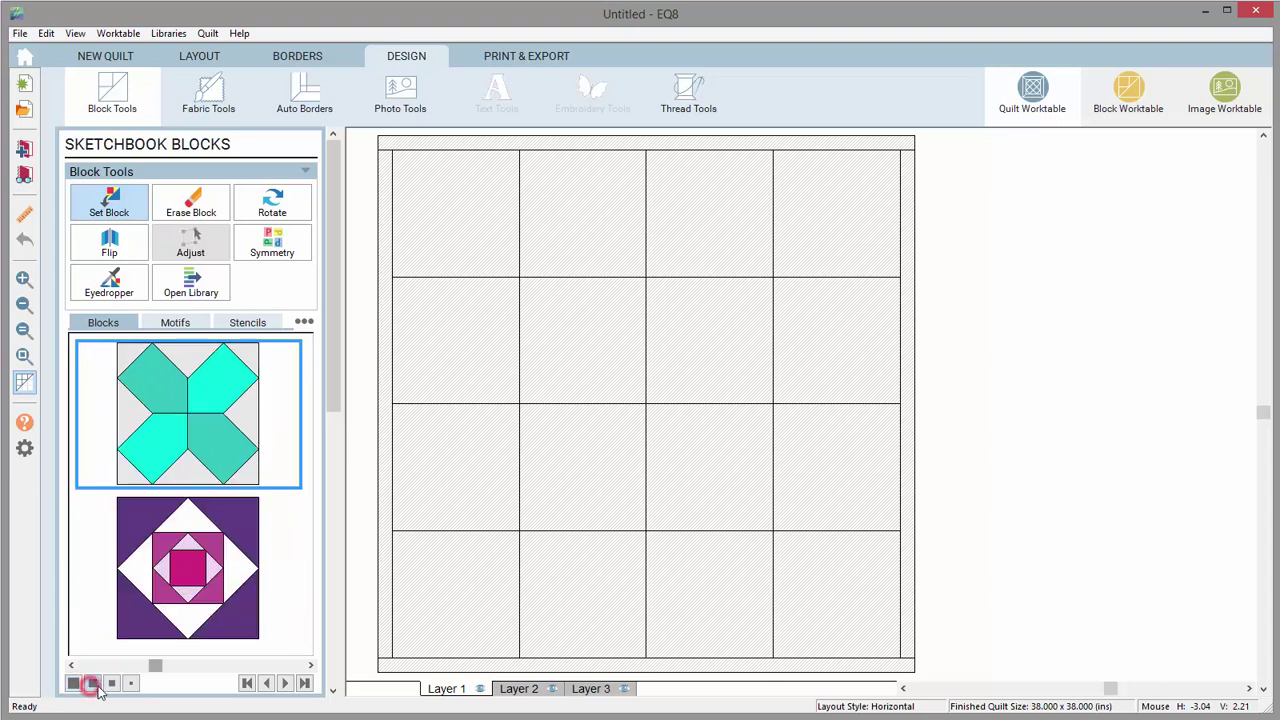
pyautogui.click(111, 683)
pyautogui.click(130, 683)
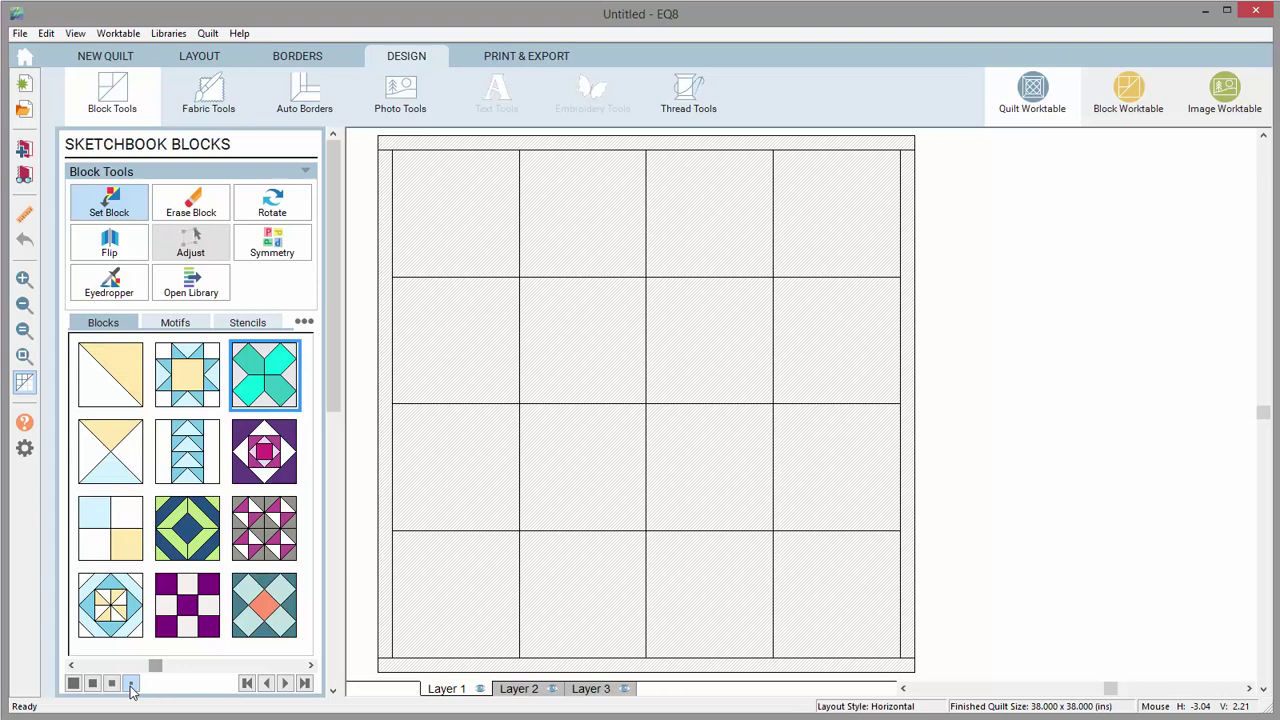
pyautogui.moveTo(343, 497); pyautogui.dragTo(583, 498)
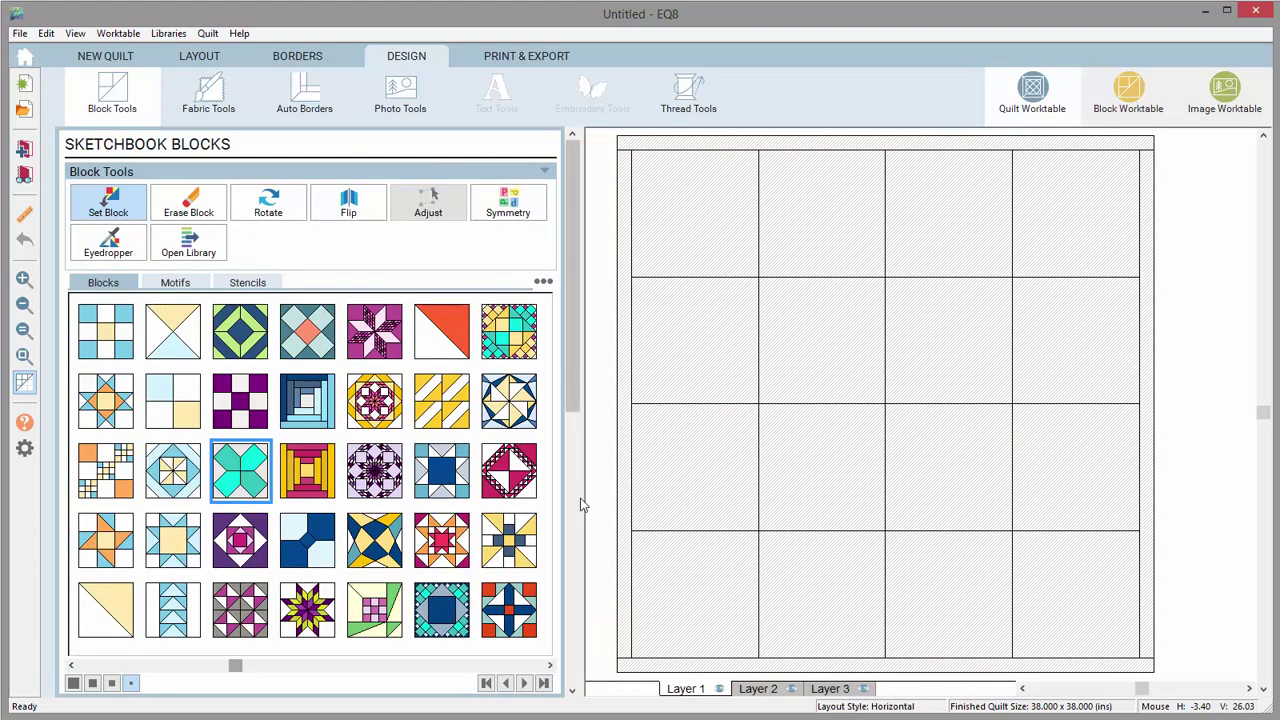
pyautogui.moveTo(580, 497); pyautogui.dragTo(320, 490)
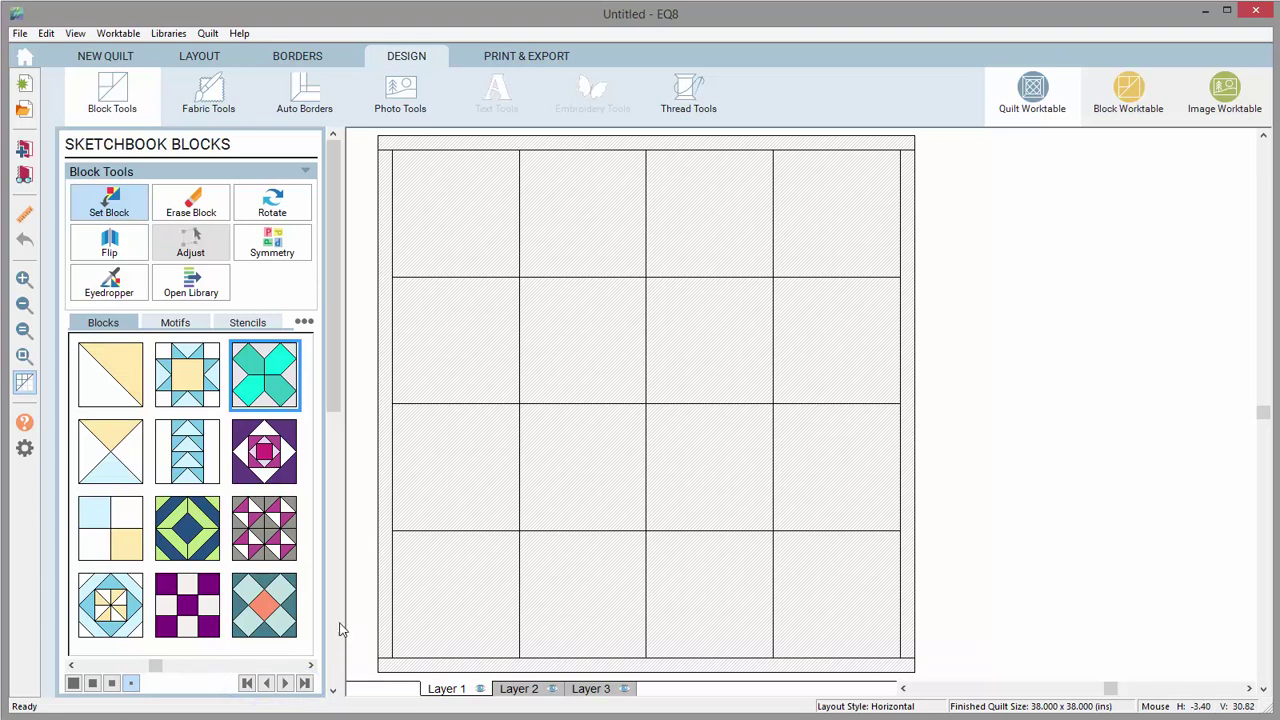
# Recolor the cross block's patches with light and dark green fabrics, then return to the quilt layout
pyautogui.click(246, 684)
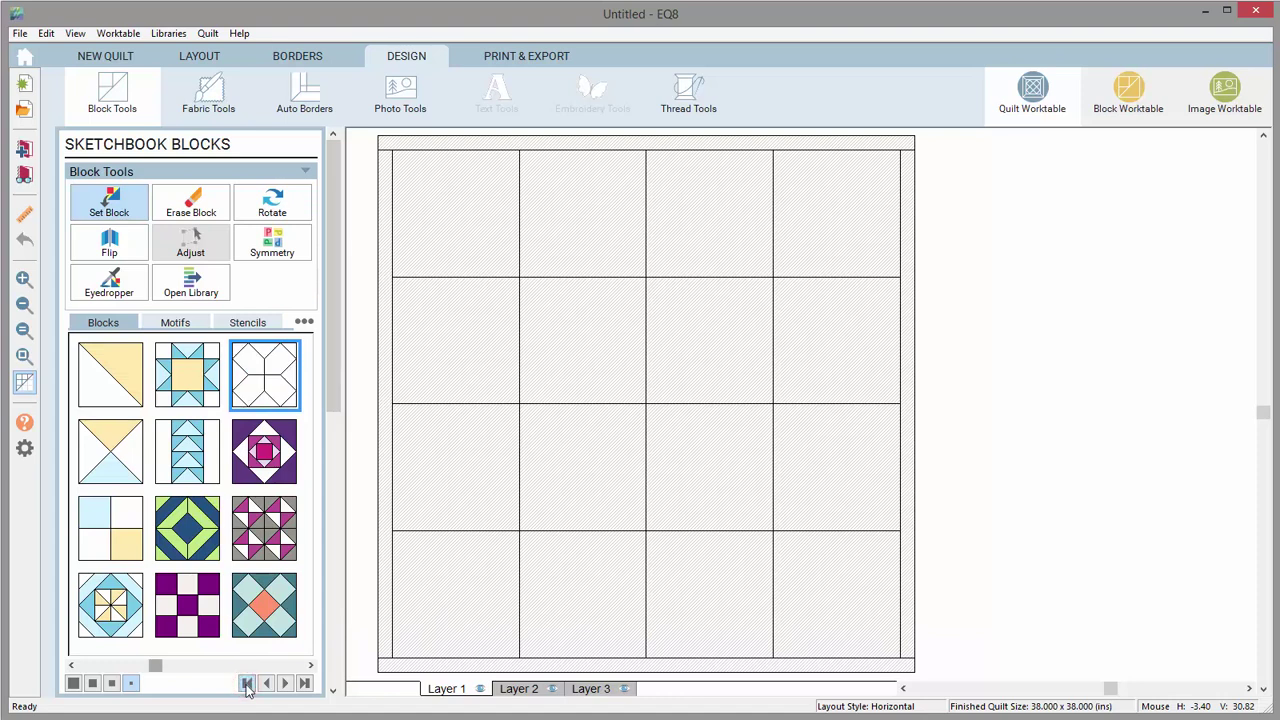
pyautogui.click(284, 684)
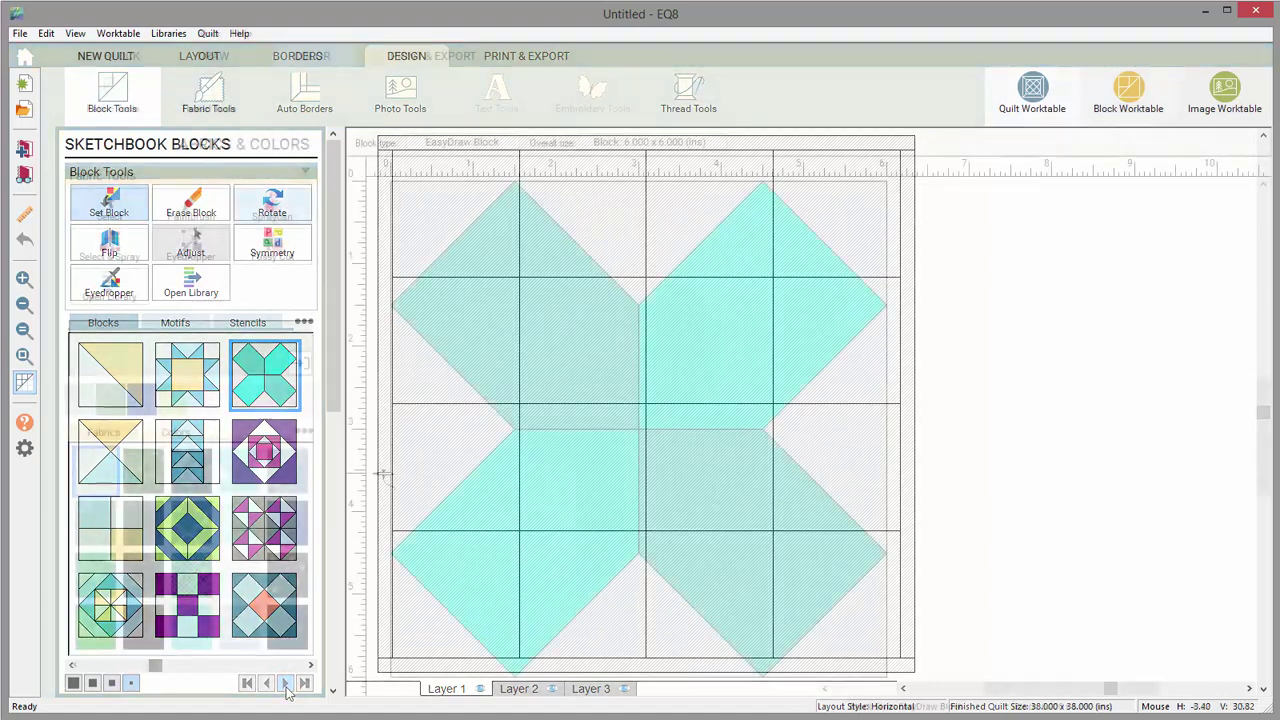
pyautogui.click(535, 333)
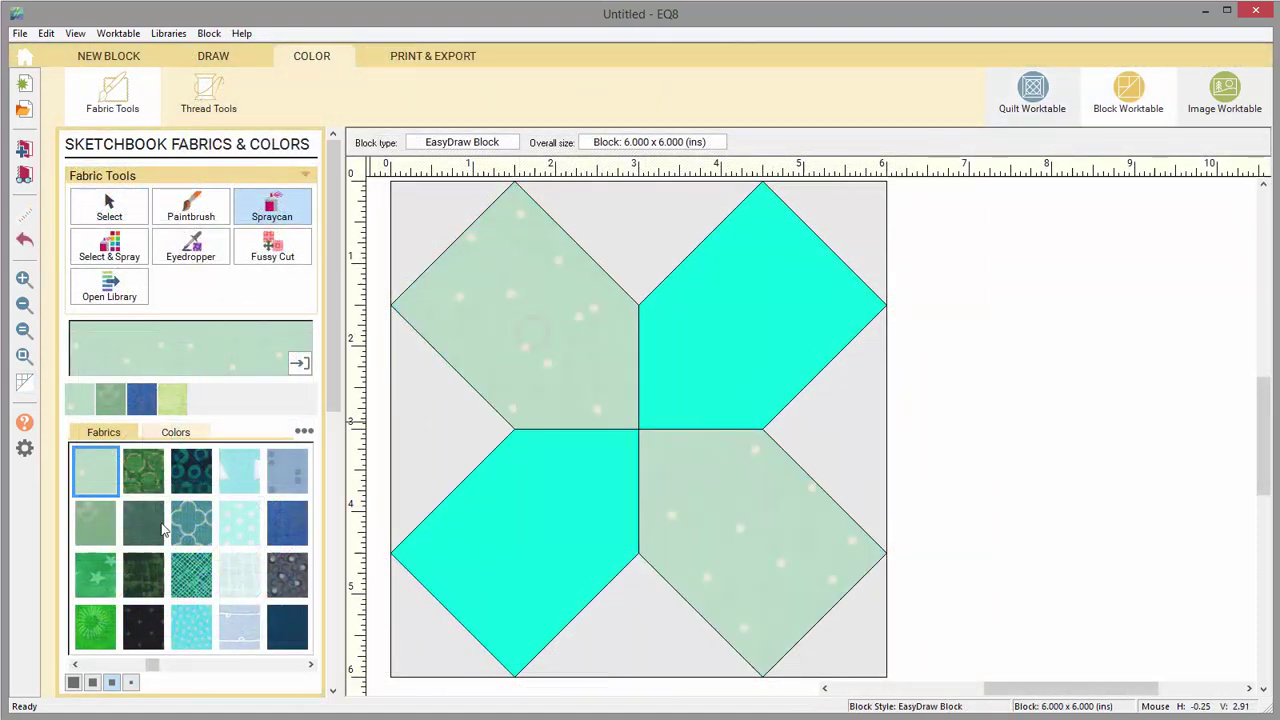
pyautogui.click(102, 522)
pyautogui.click(556, 526)
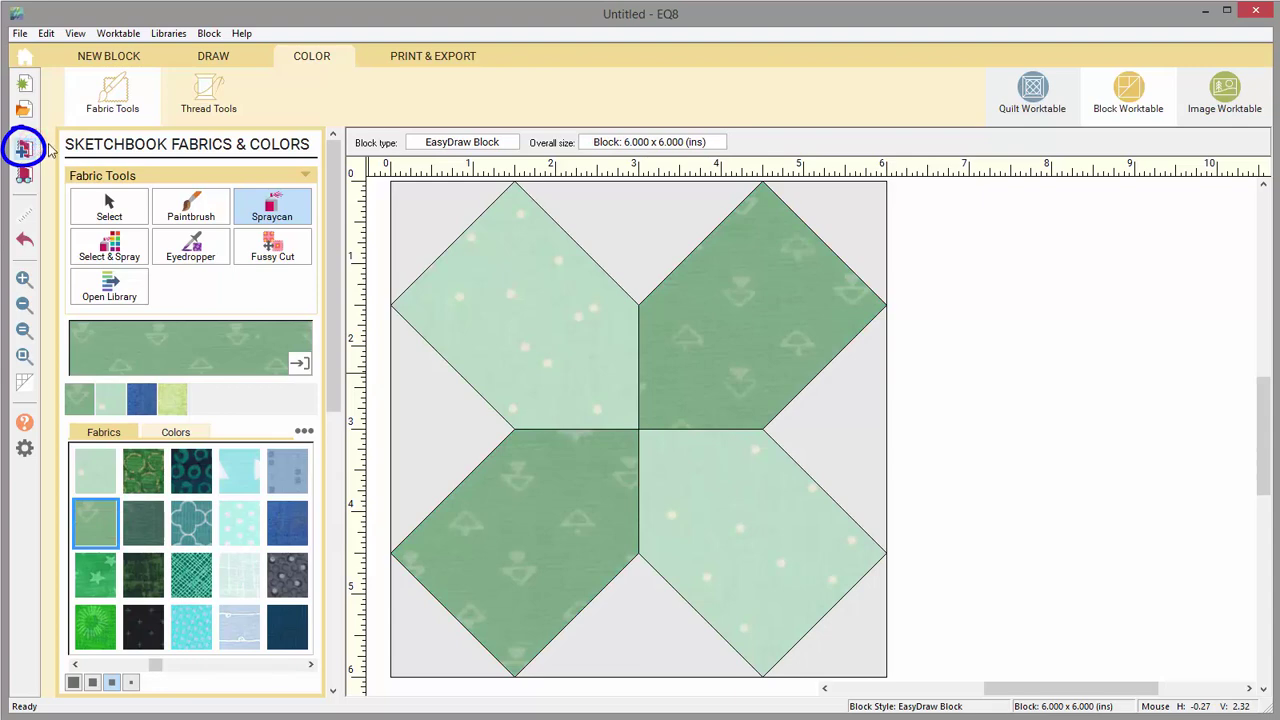
pyautogui.click(1030, 110)
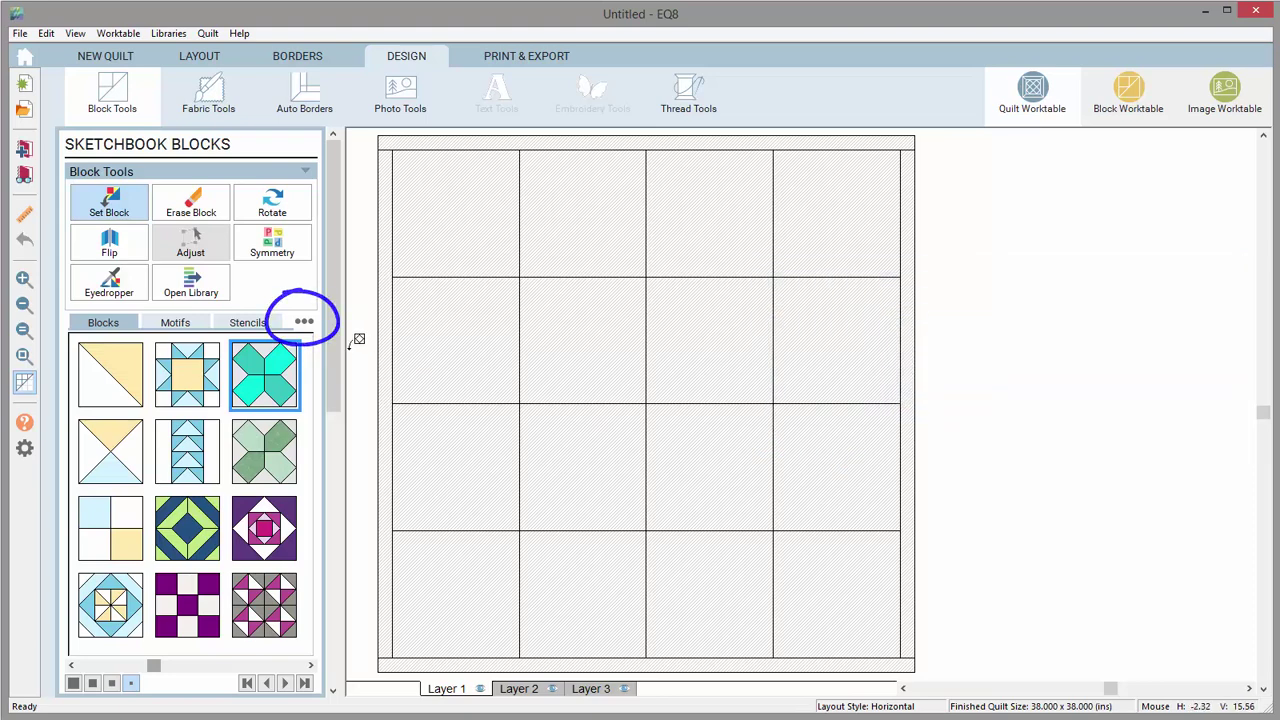
pyautogui.click(305, 323)
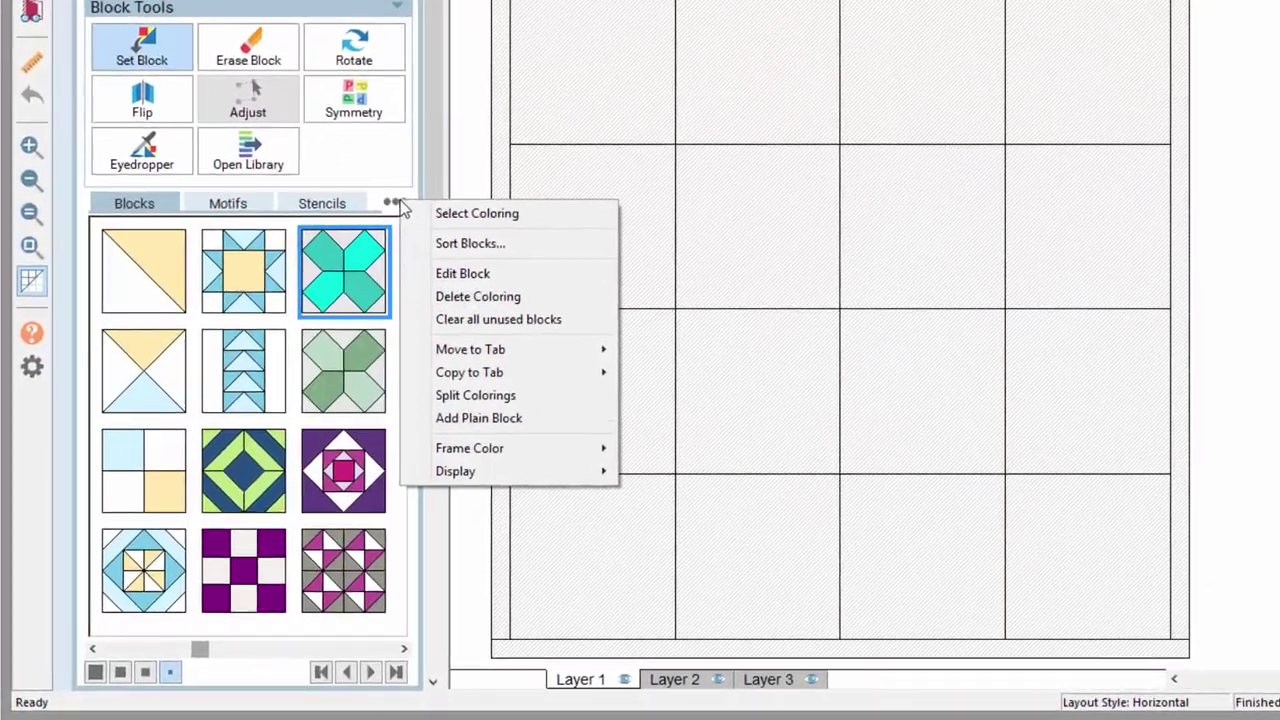
pyautogui.rightClick(361, 372)
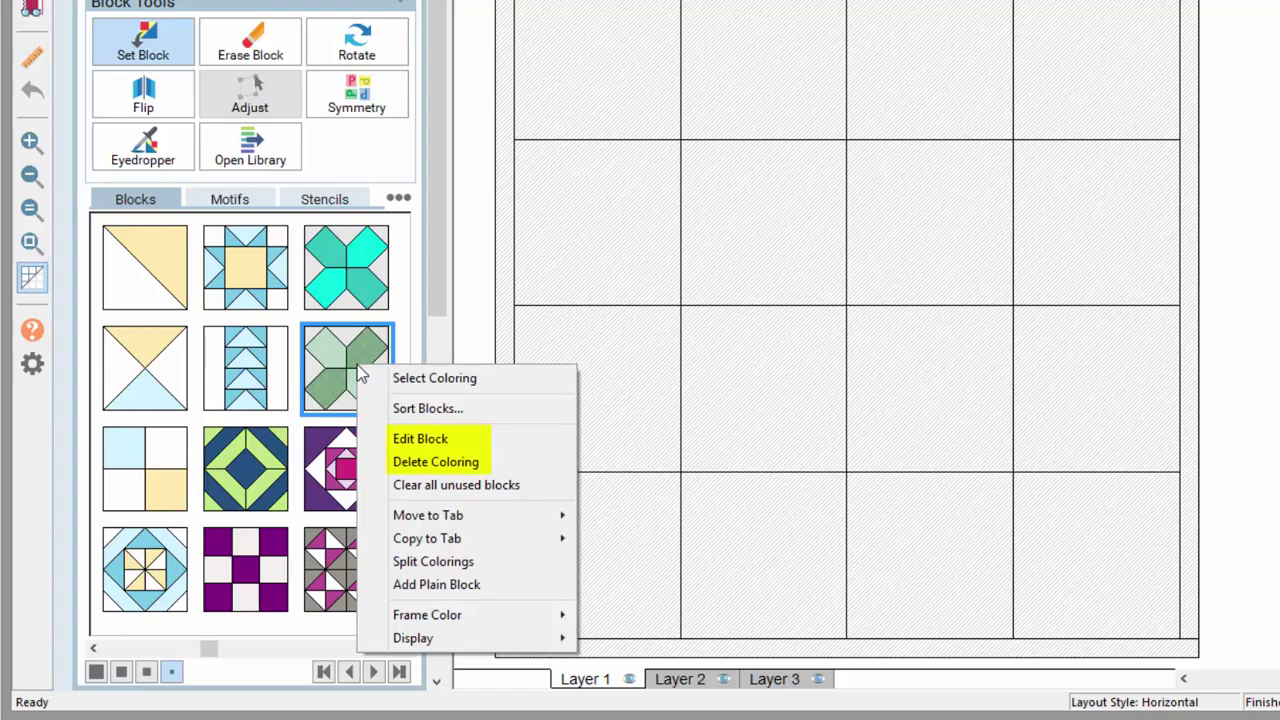
pyautogui.click(400, 438)
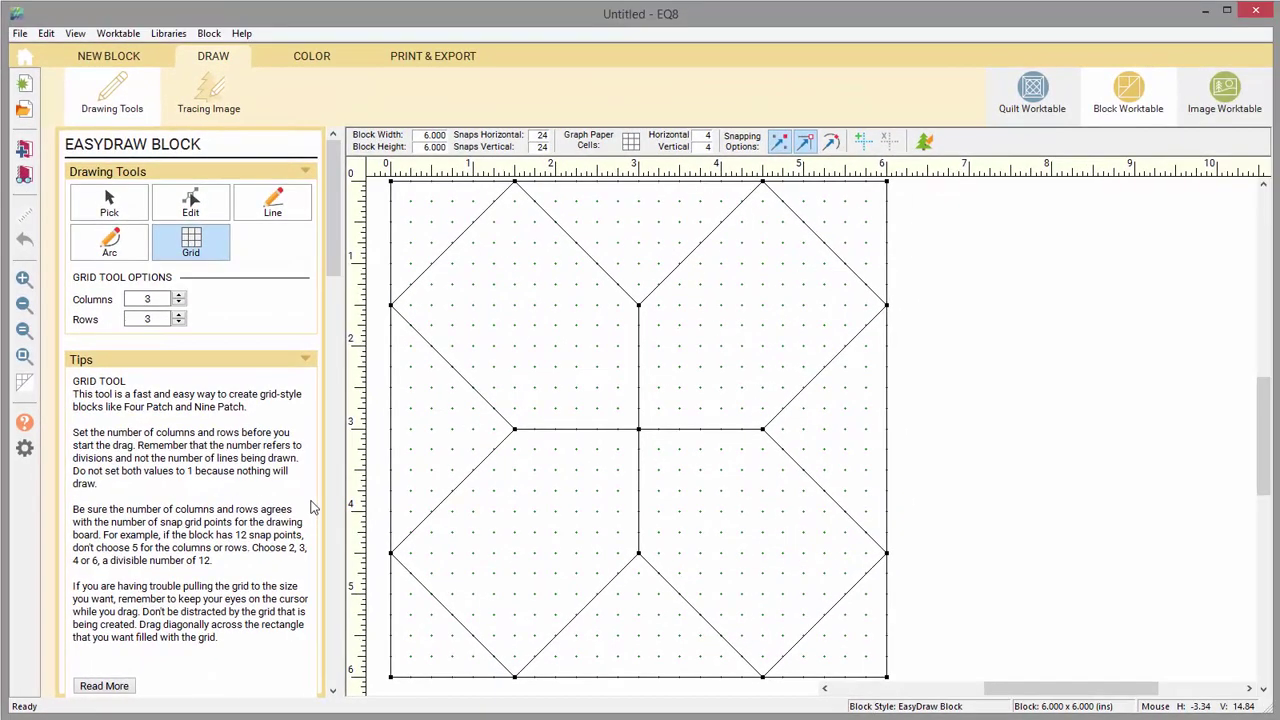
pyautogui.click(1032, 90)
# Delete the green coloring of the cross block from the sketchbook
pyautogui.rightClick(292, 462)
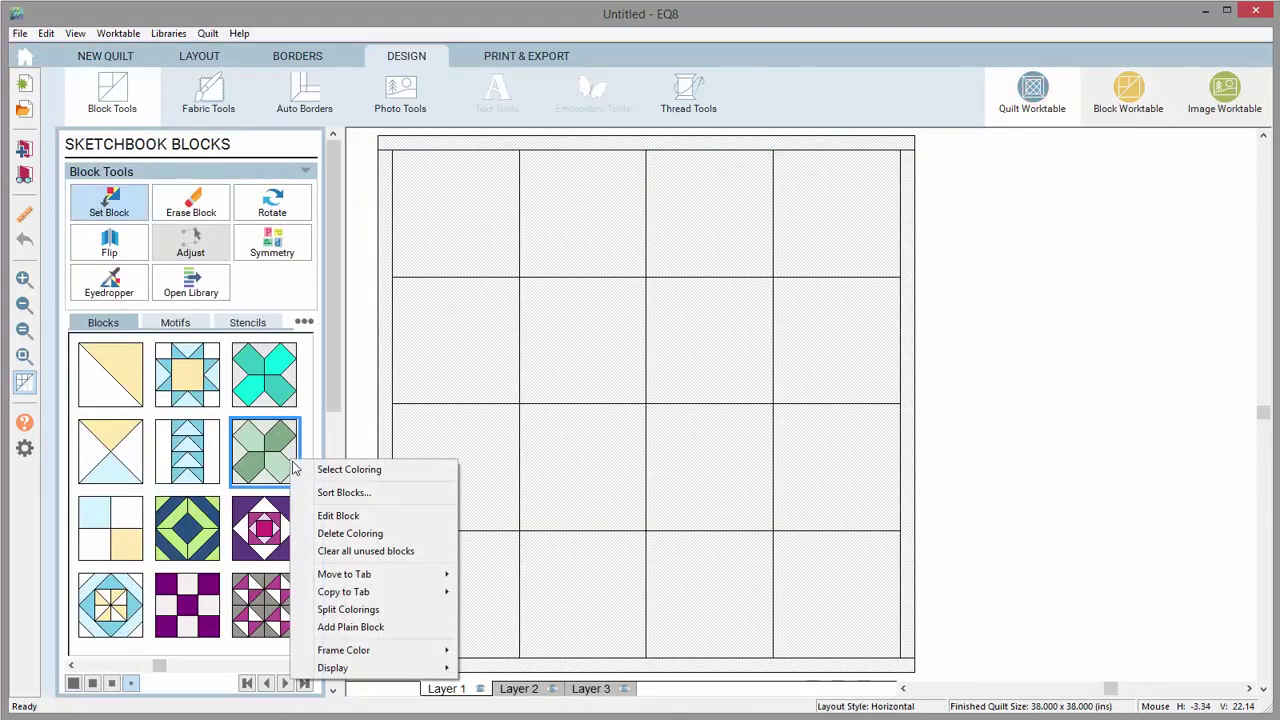
pyautogui.click(348, 533)
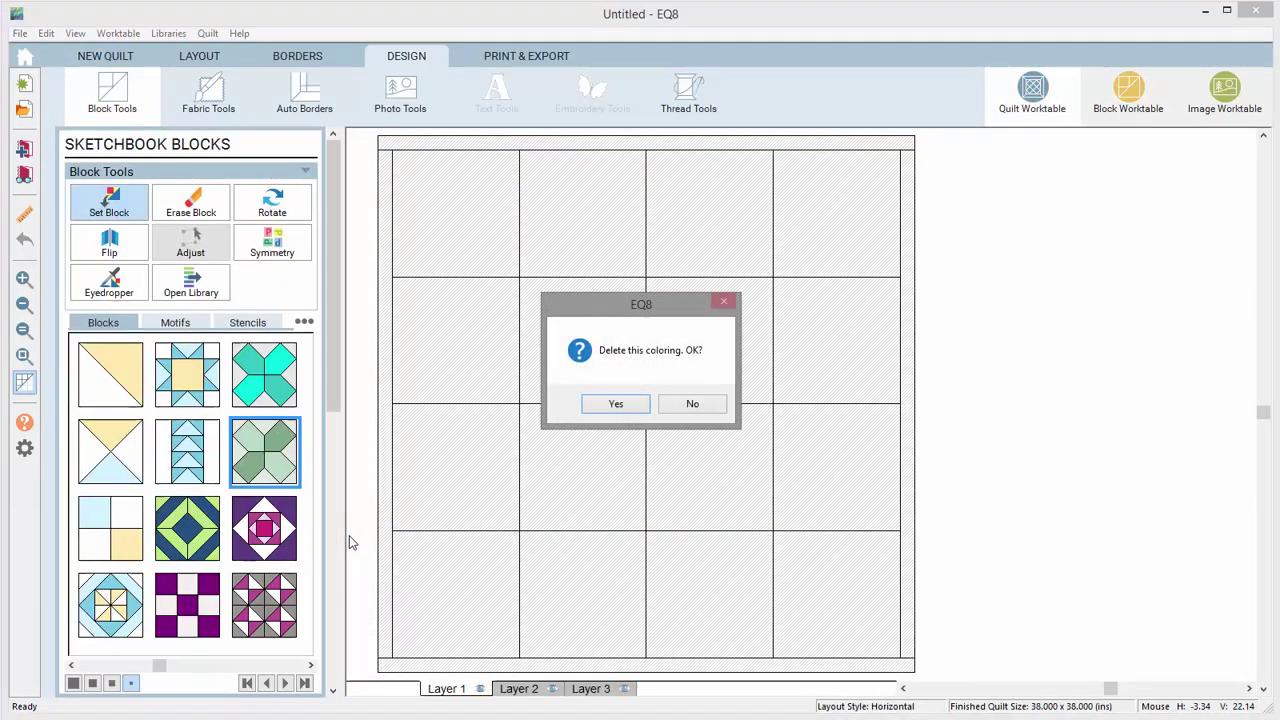
pyautogui.click(614, 404)
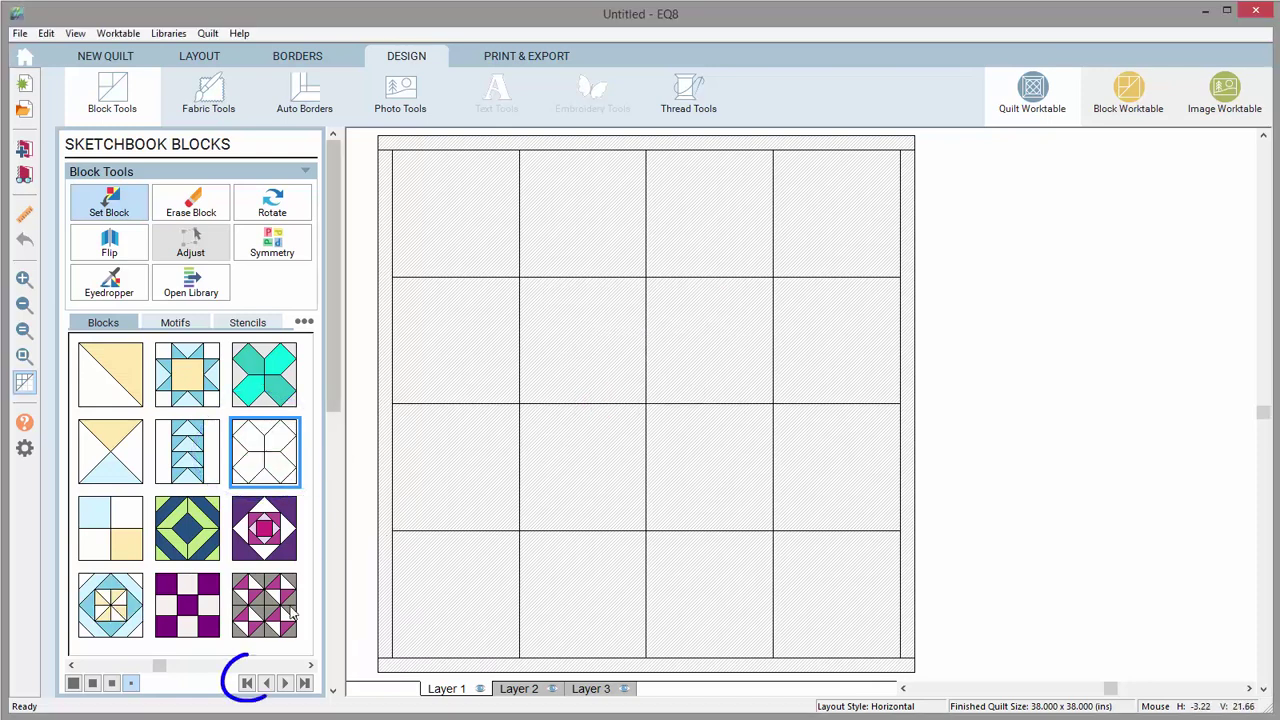
pyautogui.click(247, 682)
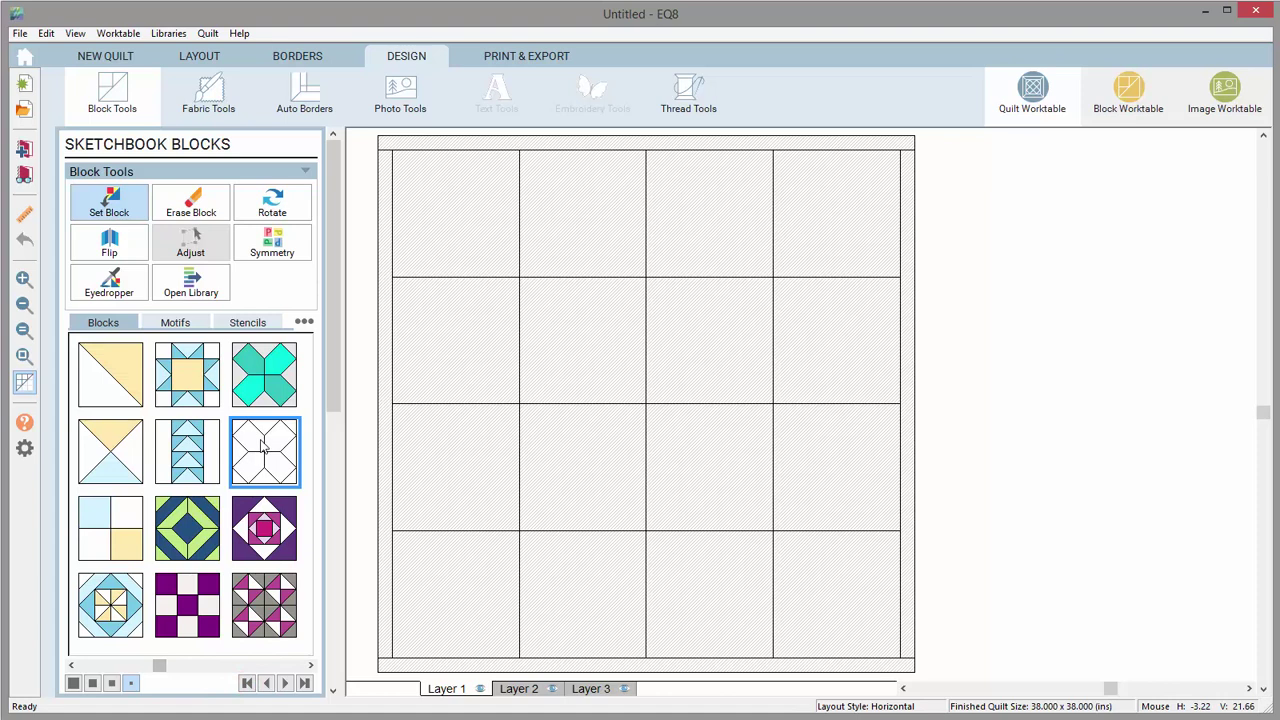
# Delete the uncoloured cross block with all its colorings, then open the block libraries
pyautogui.rightClick(263, 447)
pyautogui.click(321, 515)
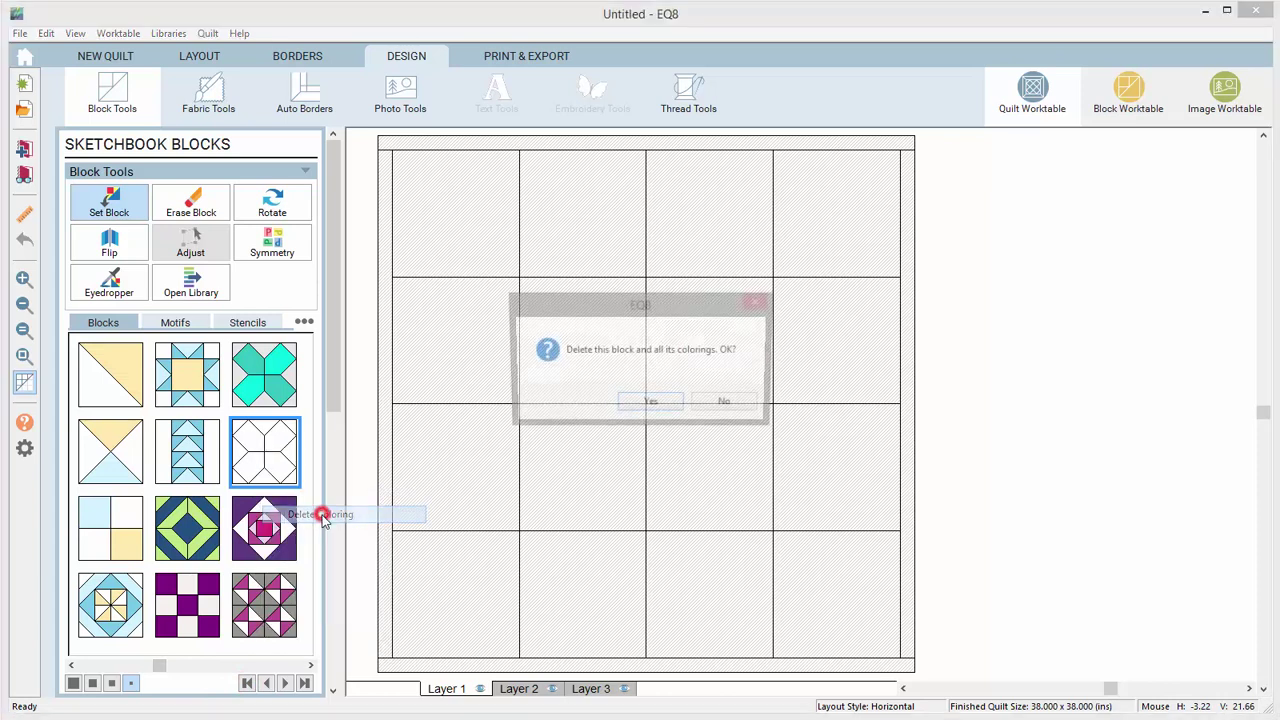
pyautogui.click(650, 401)
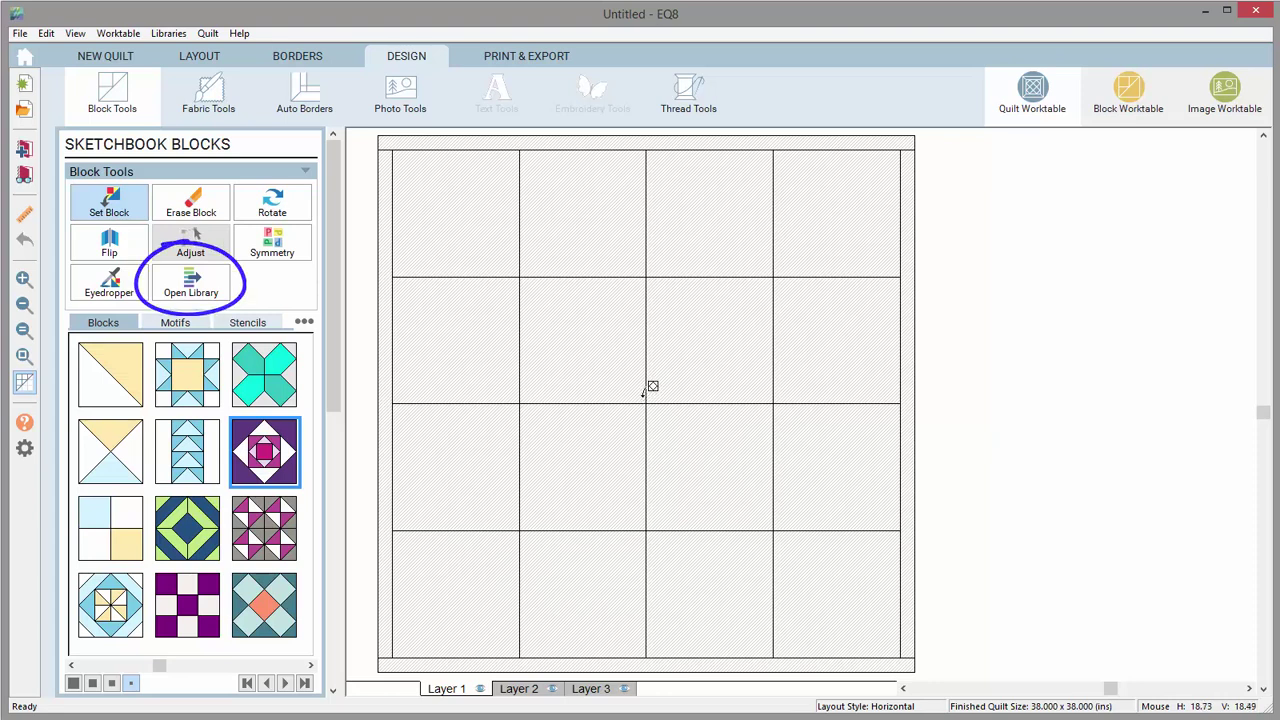
pyautogui.click(175, 290)
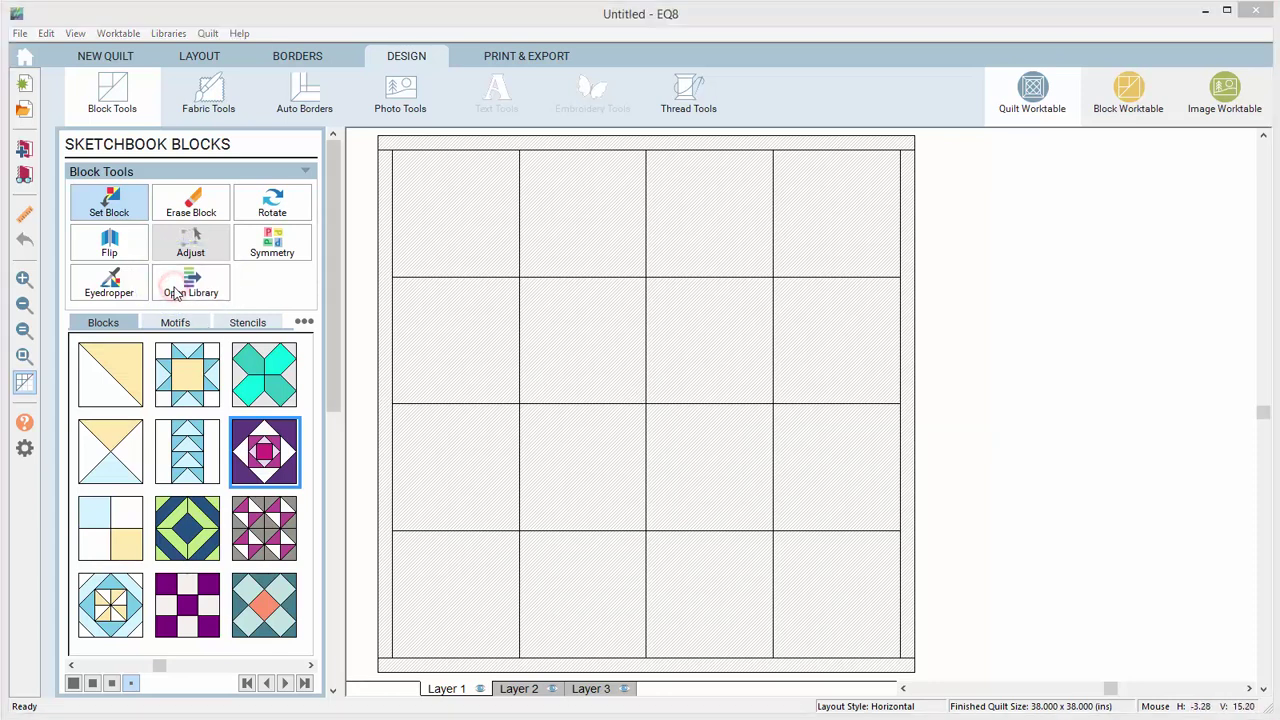